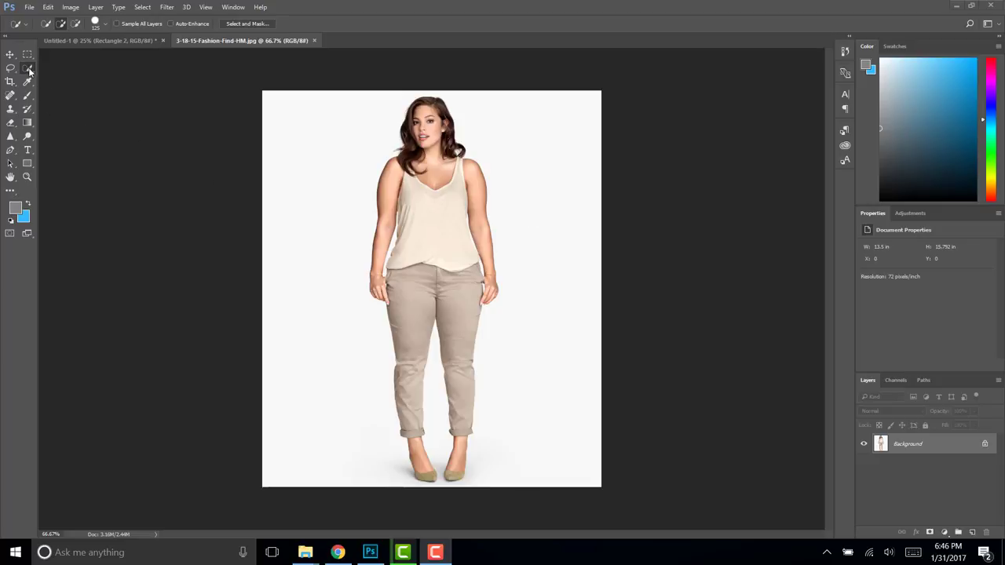
Bring Photoshop to the front and switch to the Quick Selection Tool in its tool group.
click(29, 71)
right_click(29, 71)
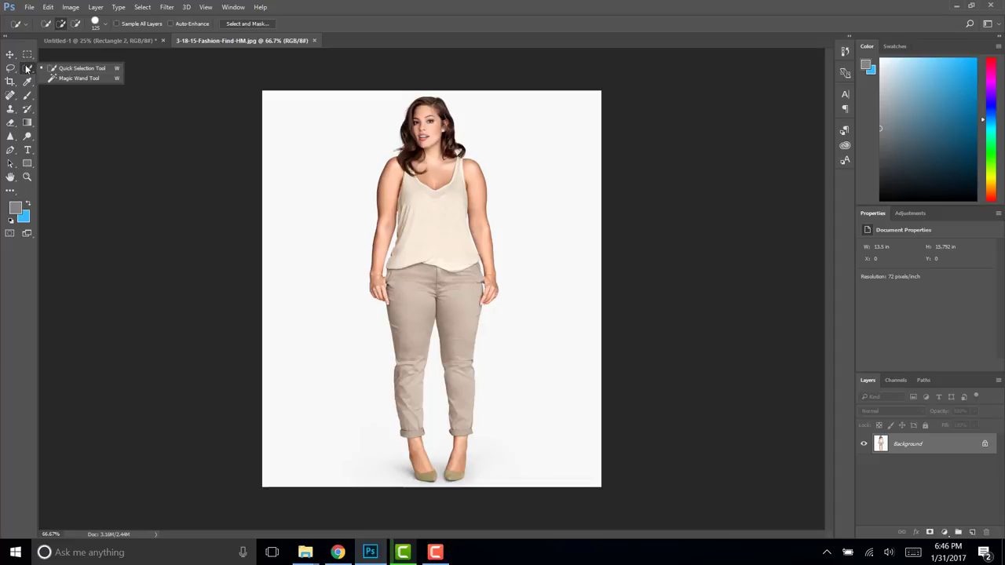
click(26, 71)
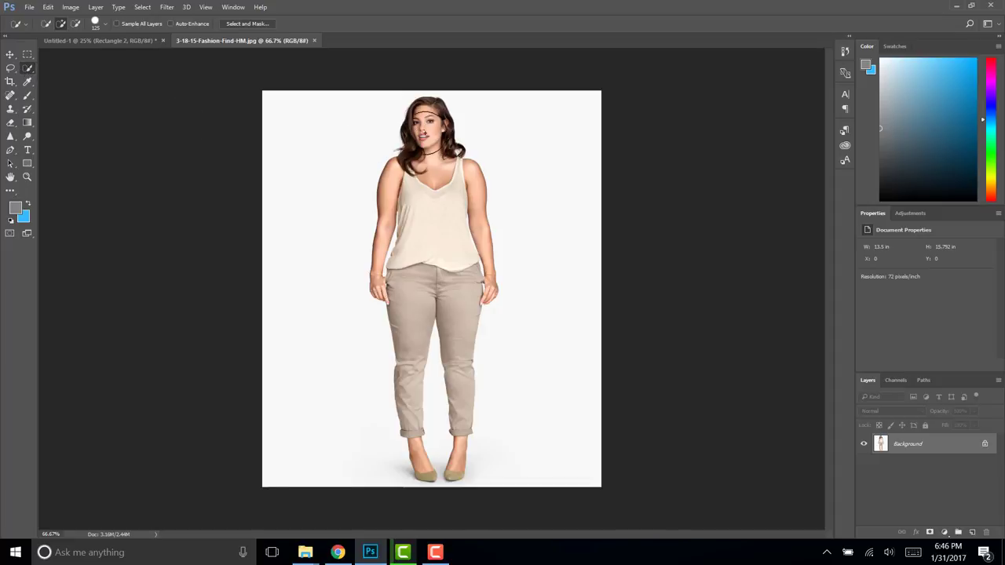
Select the woman's hair, face and neckline, then add her shoes and lower left leg.
mouse_move(424, 118)
mouse_down()
mouse_move(403, 253)
mouse_move(420, 350)
mouse_move(445, 317)
mouse_move(421, 294)
mouse_move(411, 296)
mouse_move(410, 314)
mouse_move(458, 291)
mouse_move(456, 339)
mouse_up()
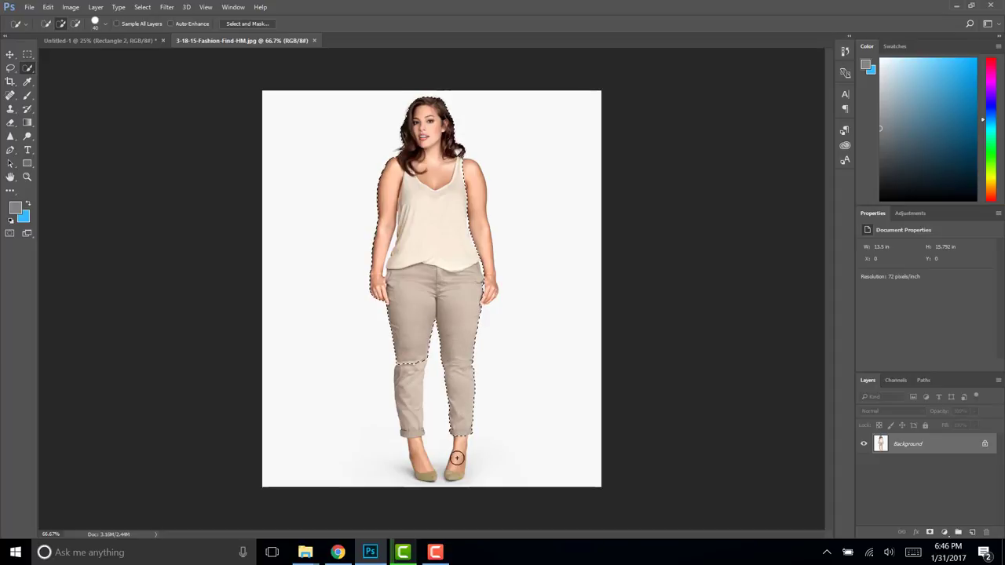
drag(458, 459, 417, 463)
click(409, 394)
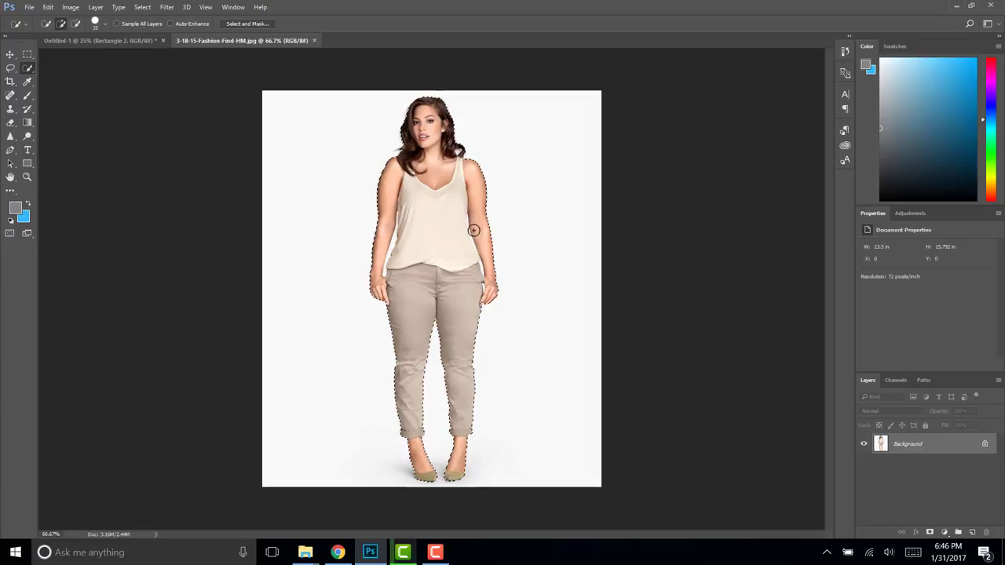
Zoom in, shrink the brush, and trim the selection edge near the left hand.
scroll(461, 239, up, 5)
scroll(330, 227, up, 2)
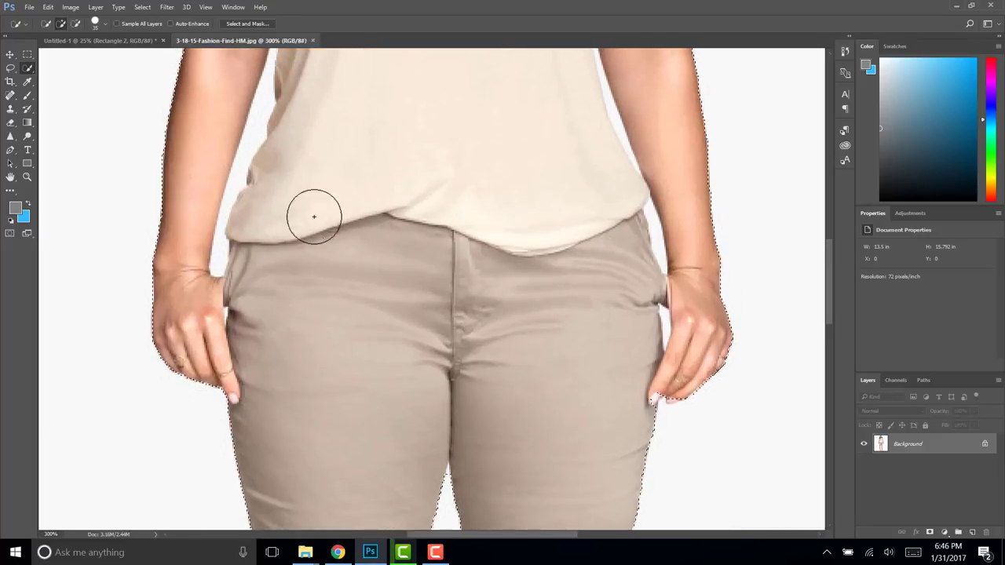
scroll(264, 132, up, 4)
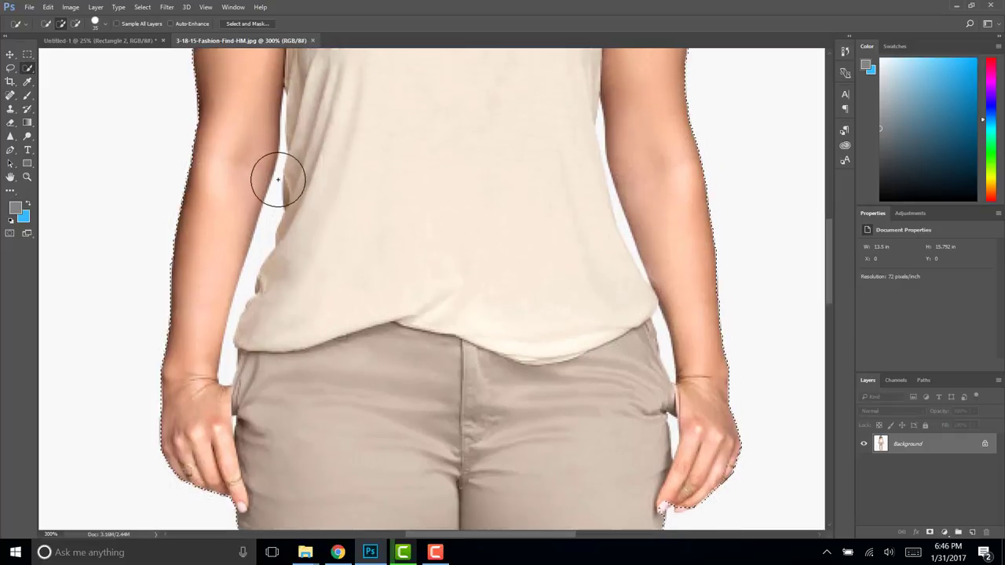
scroll(277, 214, up, 2)
scroll(272, 217, up, 1)
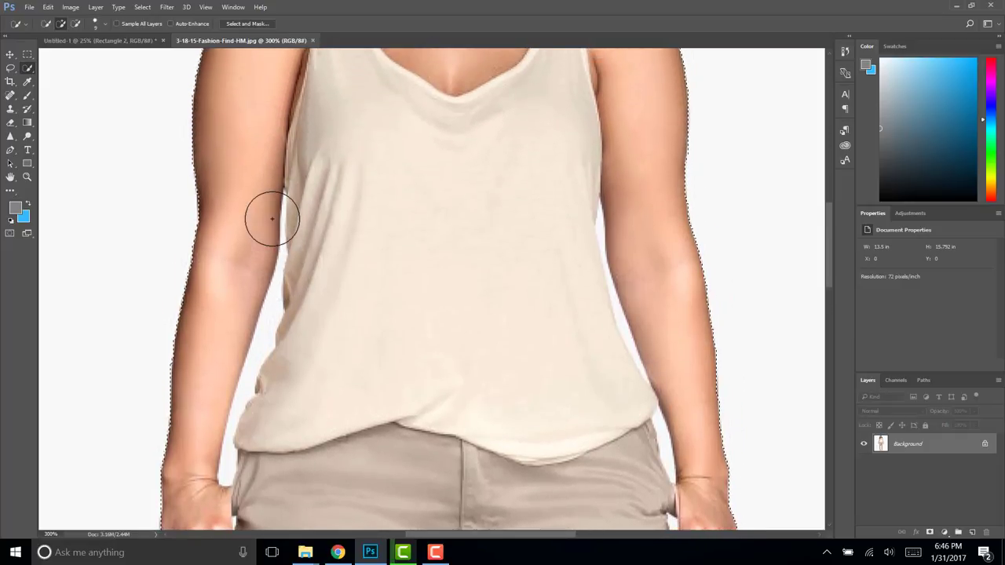
key(bracketleft)
key(bracketleft)
key(bracketleft)
key(bracketleft)
key(bracketleft)
key(bracketleft)
key(alt)
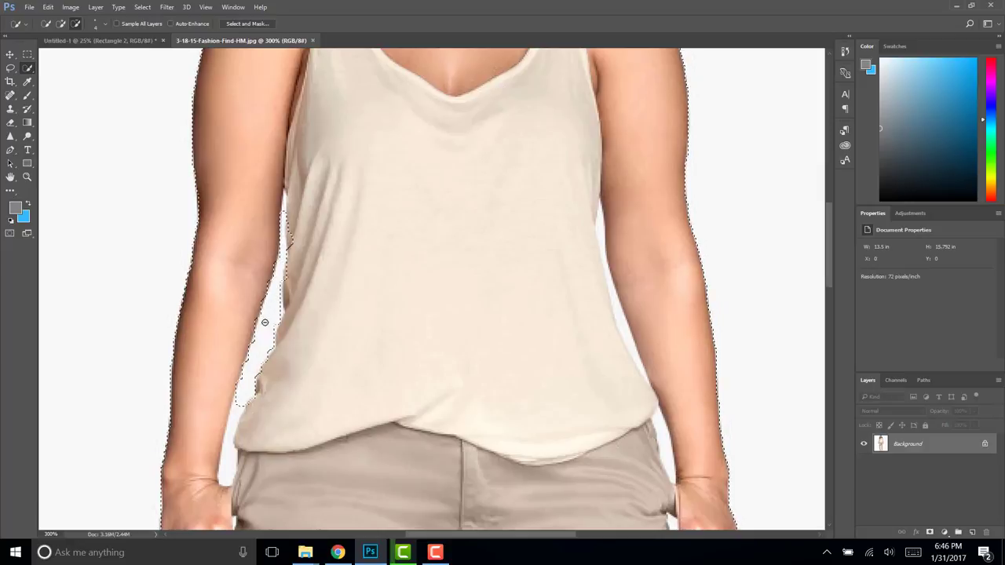
alt+click(230, 445)
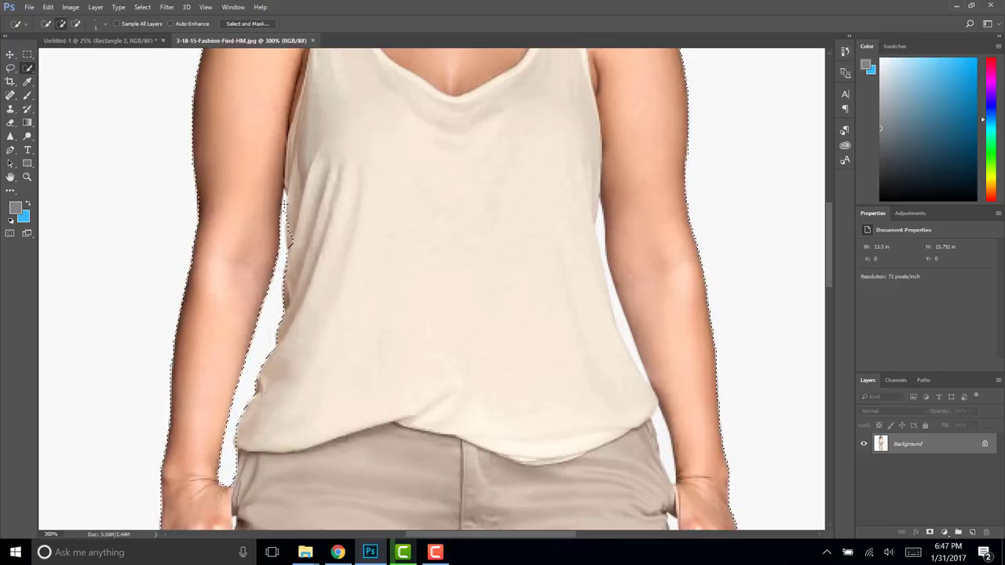
Subtract the background gaps along the shirt and arm edge, then zoom back out.
key(alt)
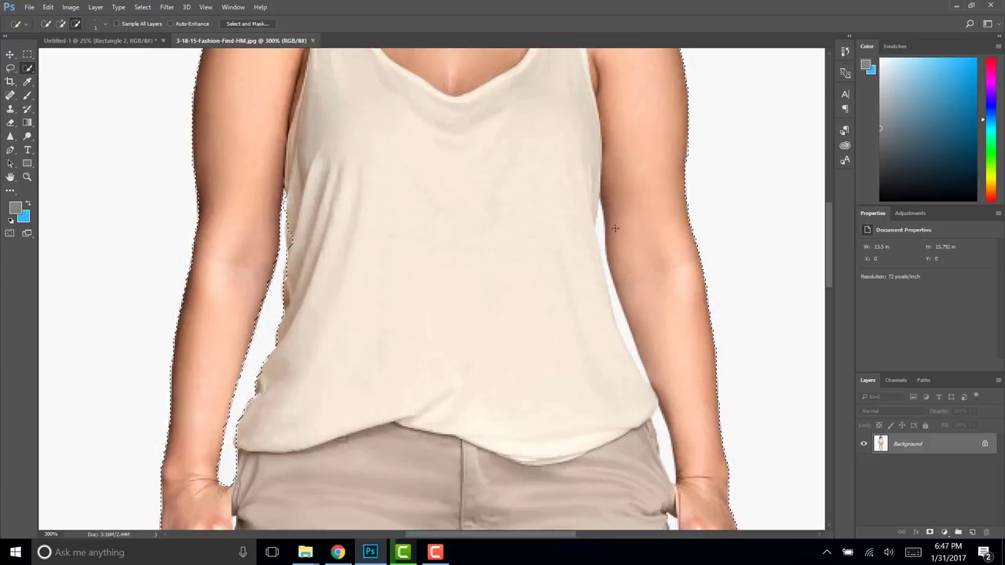
drag(600, 224, 628, 340)
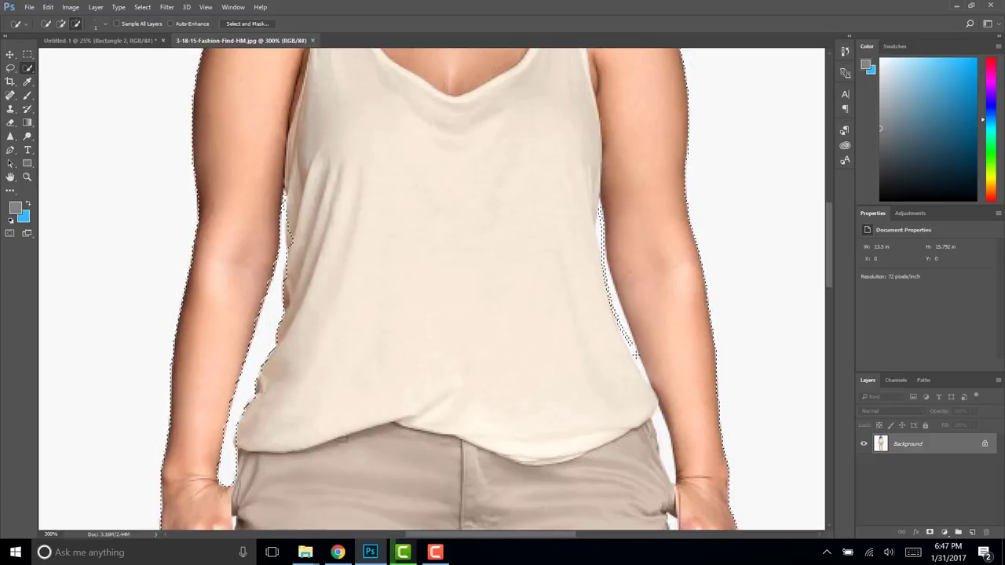
key(alt)
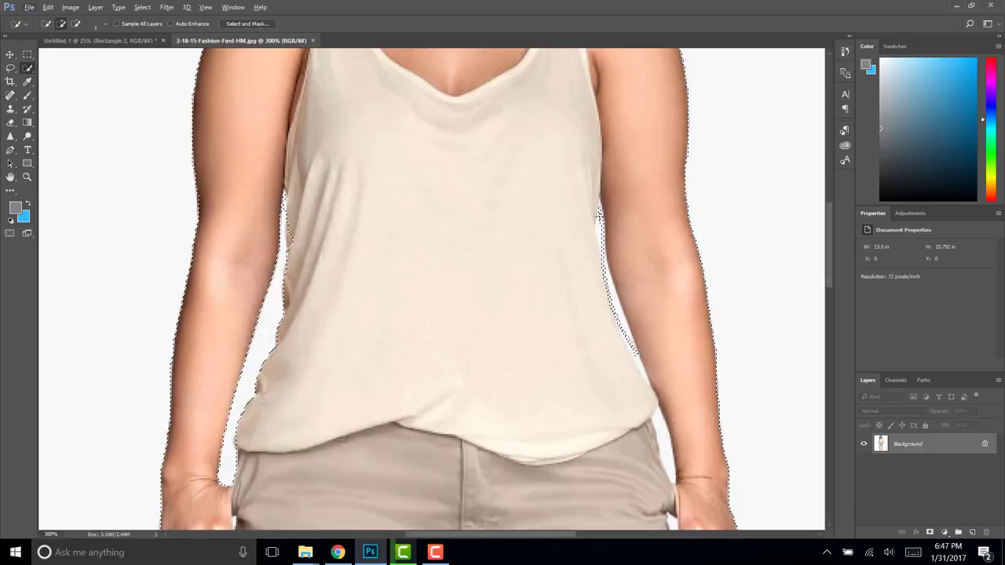
key(alt)
drag(600, 218, 600, 239)
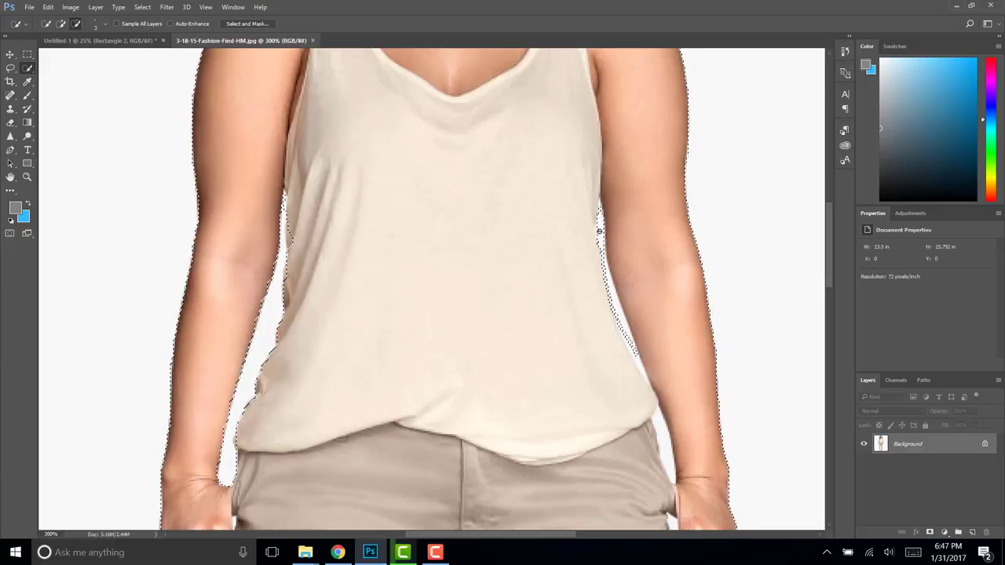
drag(601, 253, 670, 477)
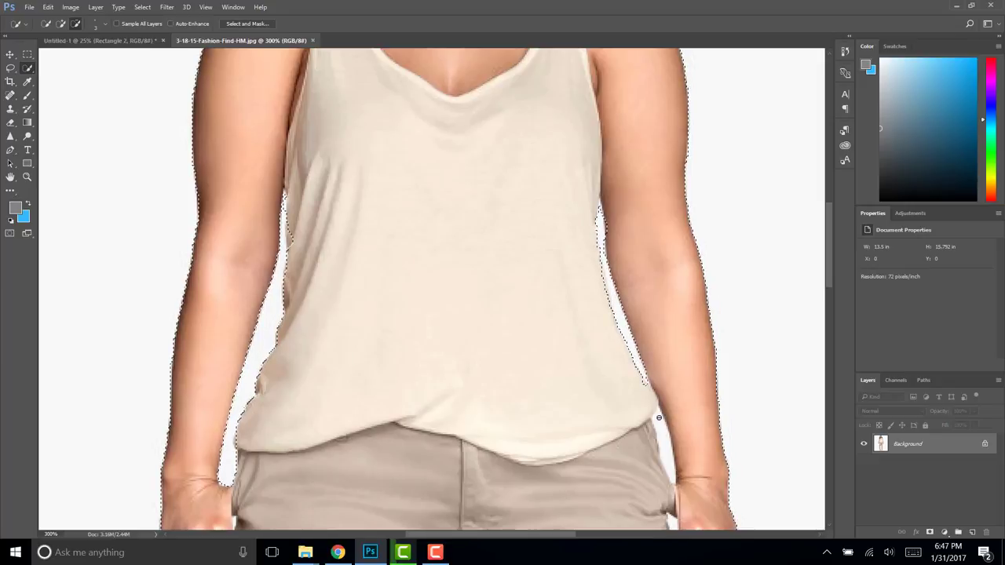
scroll(696, 460, down, 2)
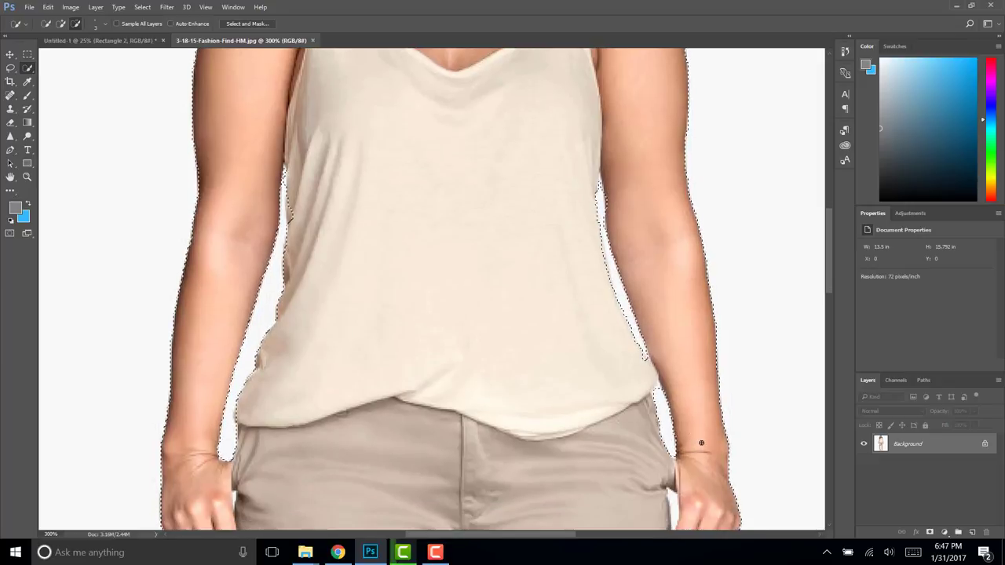
scroll(702, 442, down, 2)
scroll(700, 440, down, 2)
Inspect the zoomed edge, fix the gap between hand and pants, then fit the photo on screen.
key(ctrl+0)
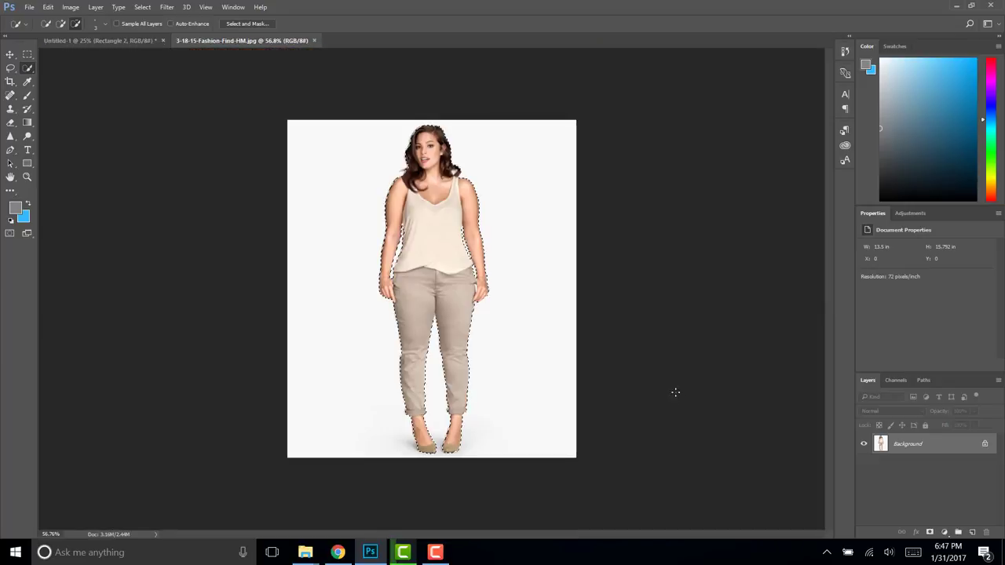
scroll(521, 295, up, 2)
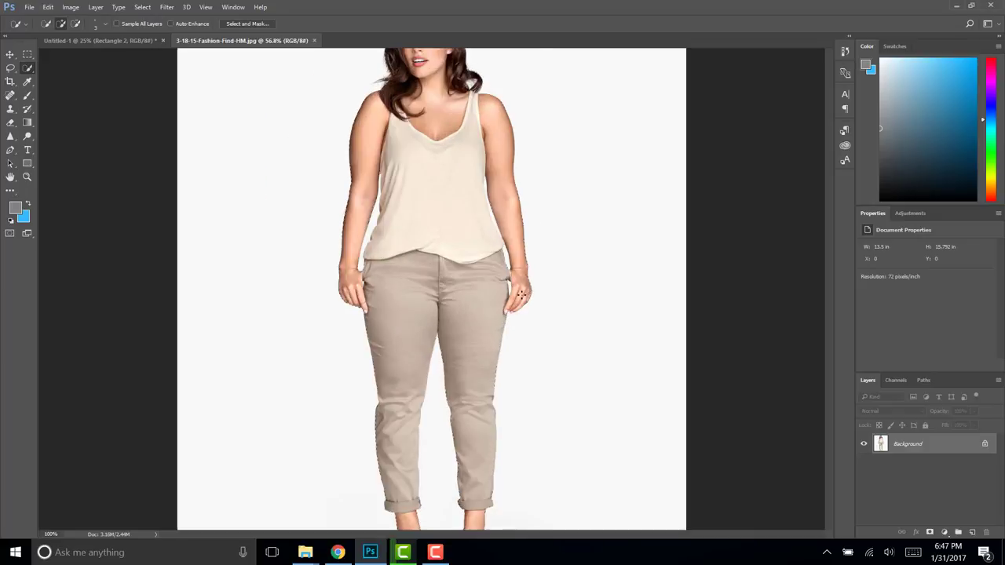
scroll(521, 295, up, 2)
scroll(522, 294, up, 3)
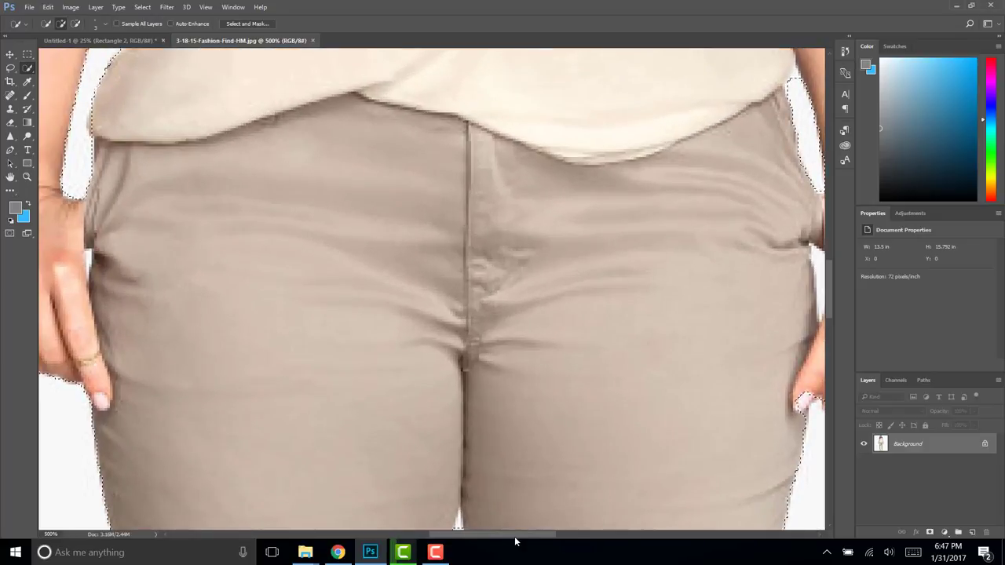
drag(516, 535, 572, 534)
alt+click(476, 262)
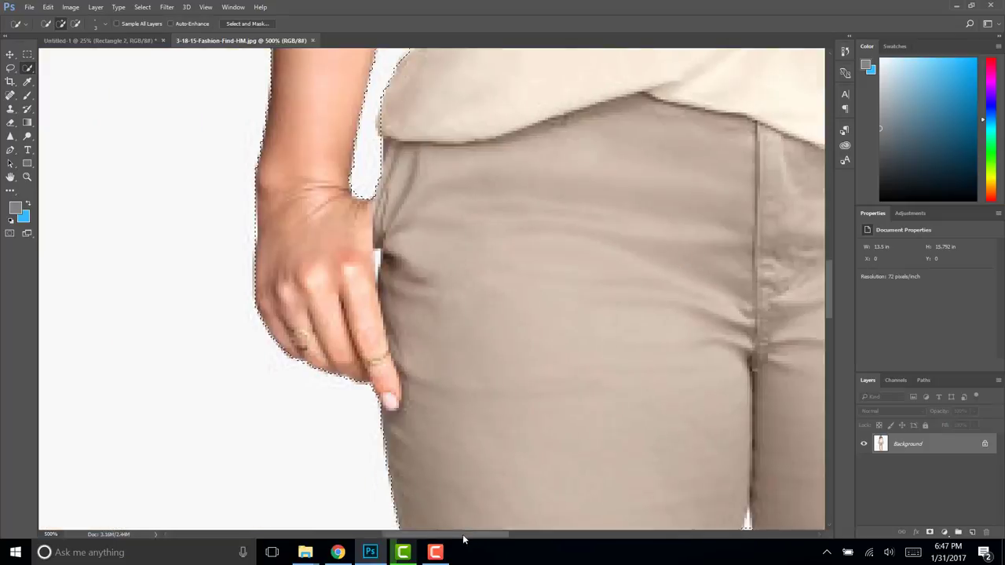
drag(501, 539, 384, 539)
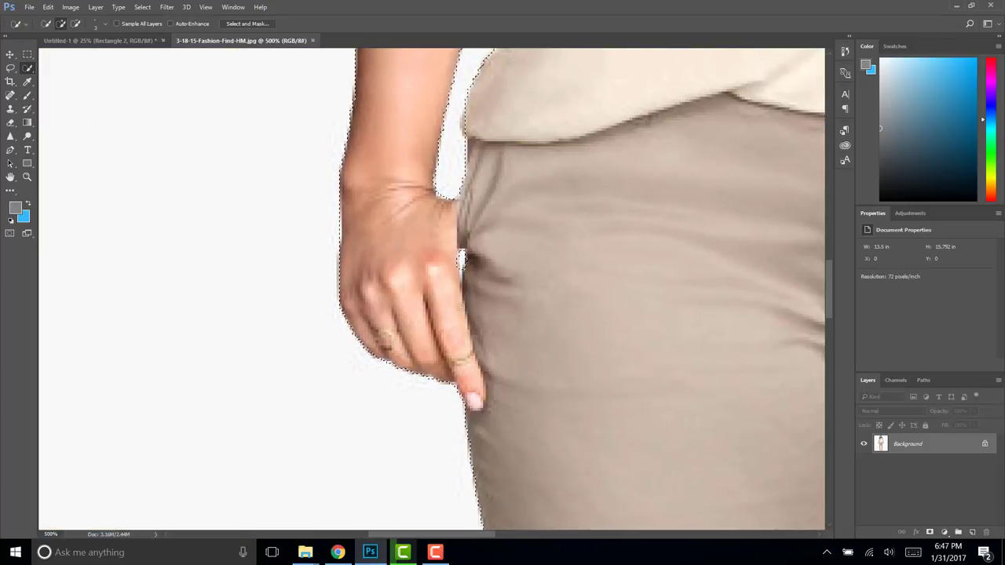
key(ctrl+0)
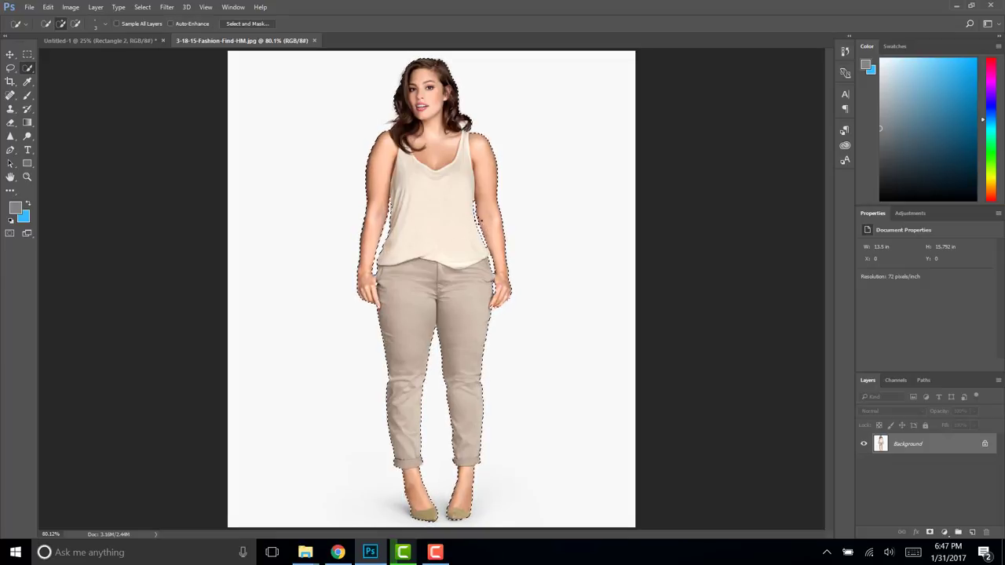
Apply a slight Smooth increase to the selection in Select and Mask.
click(255, 25)
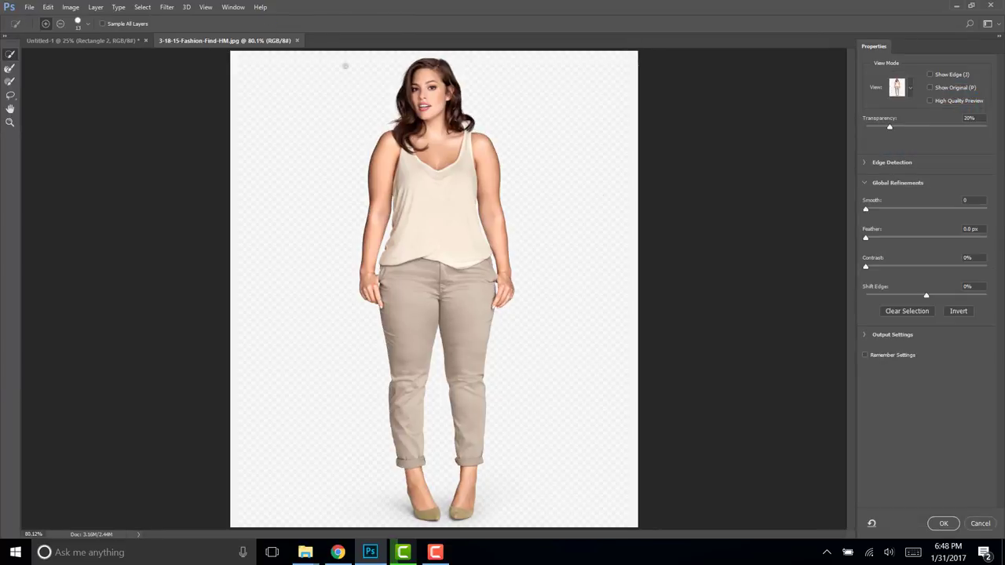
drag(867, 212, 873, 212)
click(951, 528)
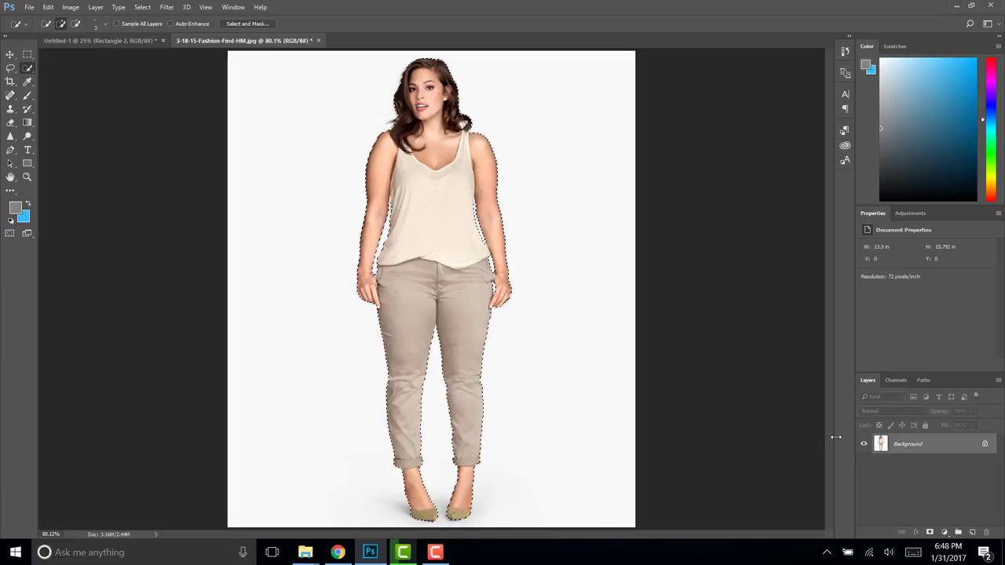
Pick the Brush tool and set the foreground colour to pure black.
click(28, 96)
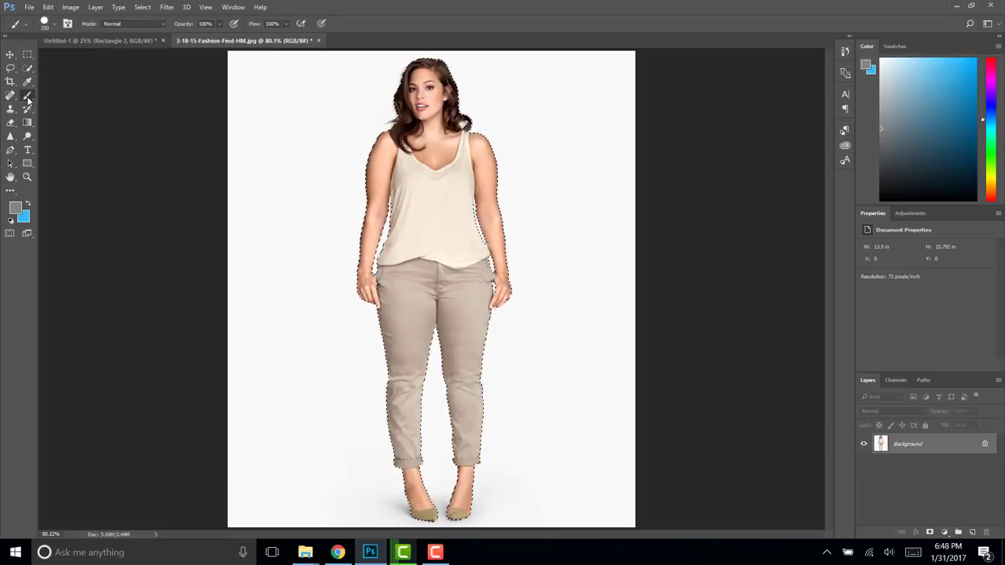
click(17, 214)
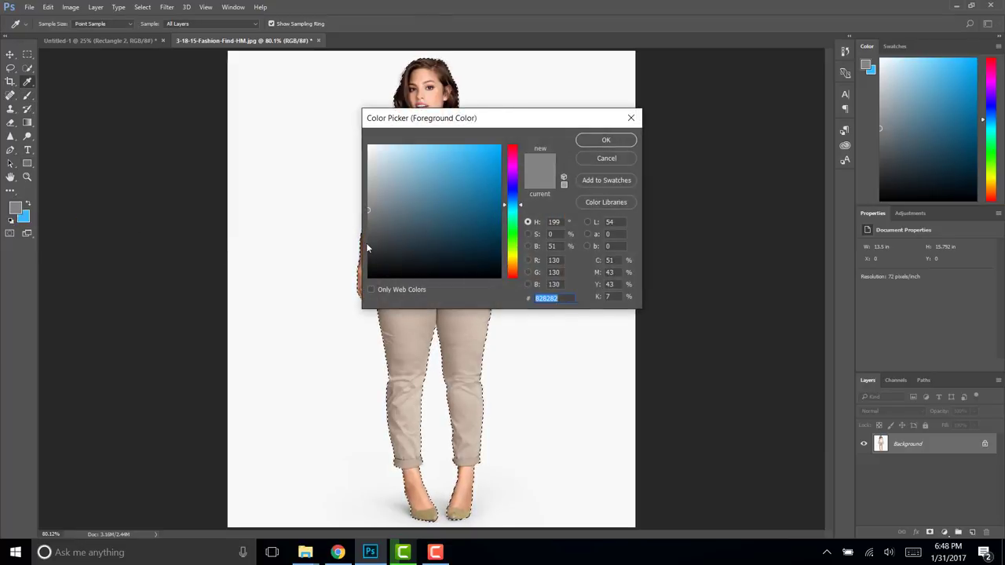
click(369, 274)
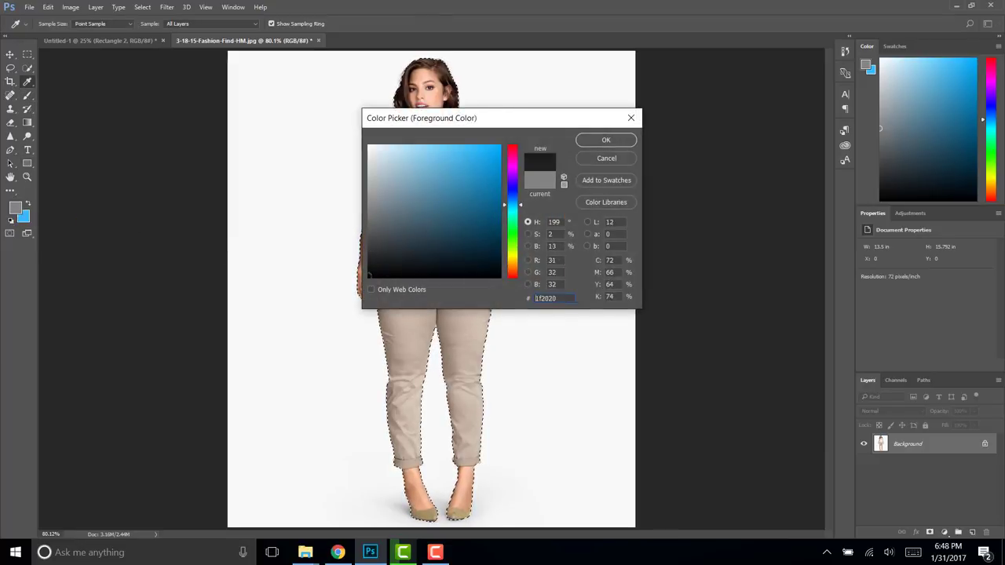
click(604, 140)
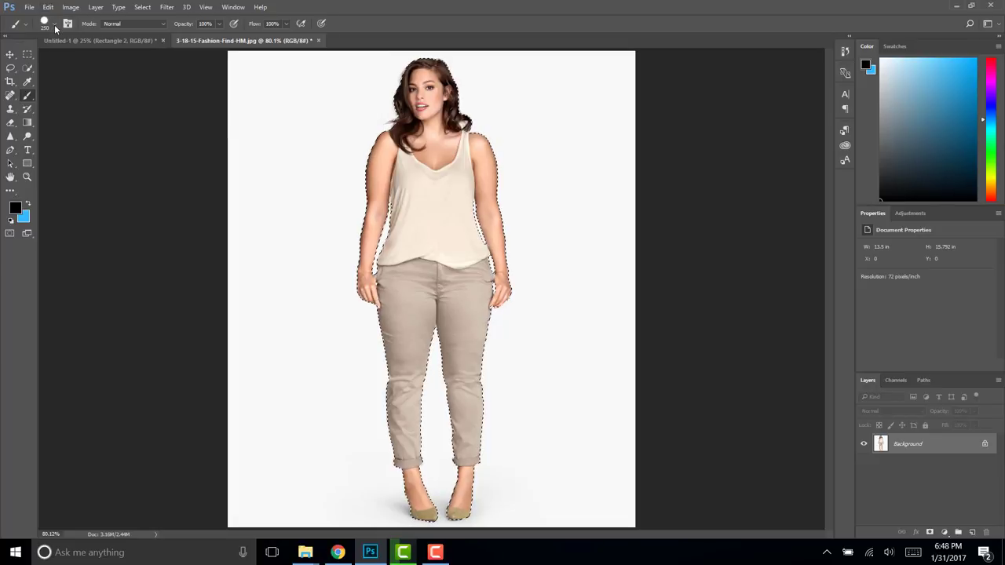
Choose a soft round brush, enlarge it to about 800 px, and paint the selection black.
click(55, 24)
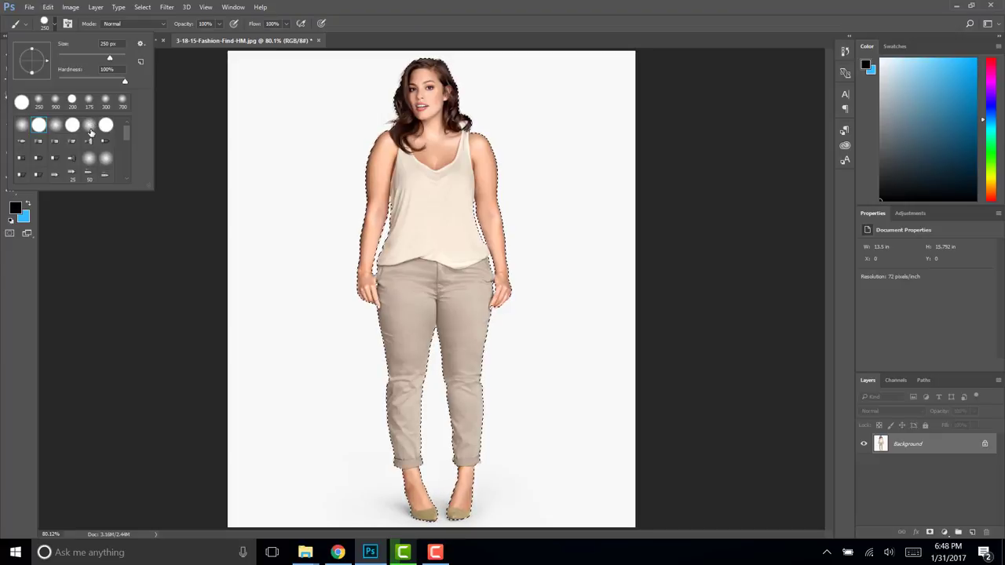
double_click(39, 127)
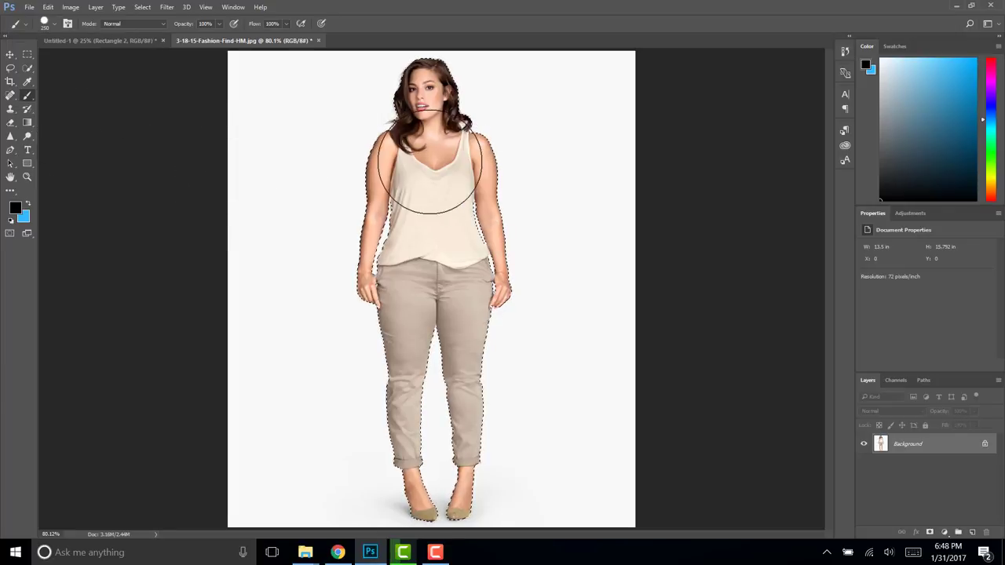
key(bracketright)
key(bracketright)
key(bracketright)
key(bracketright)
key(bracketright)
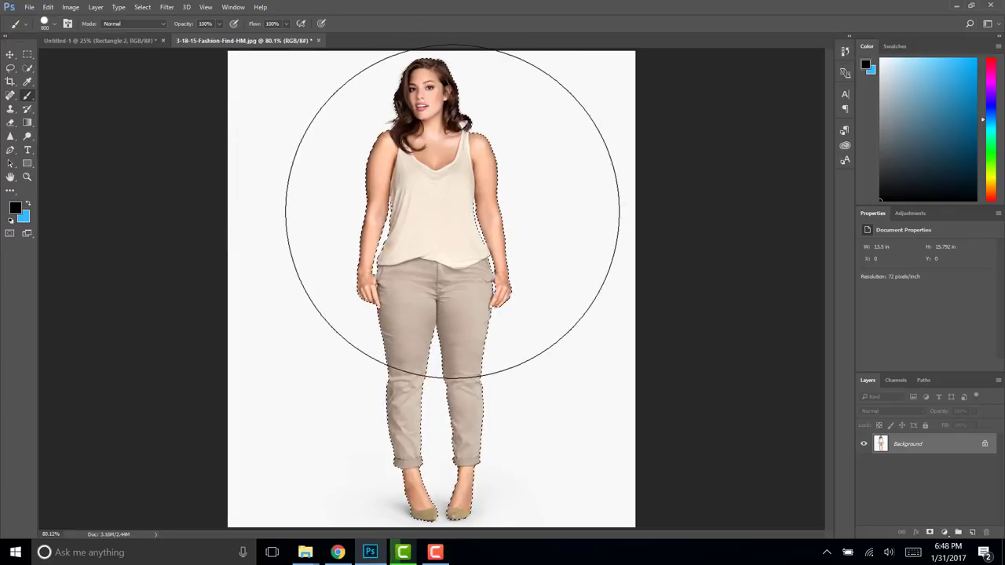
drag(454, 199, 461, 432)
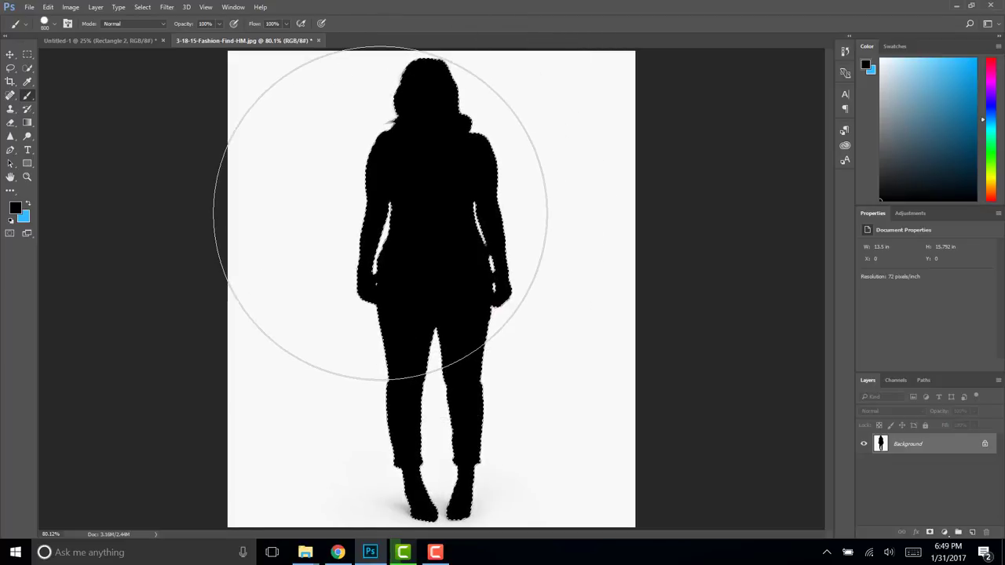
Drag the silhouette with the Move tool onto the Untitled-1 blue gradient panel.
click(10, 57)
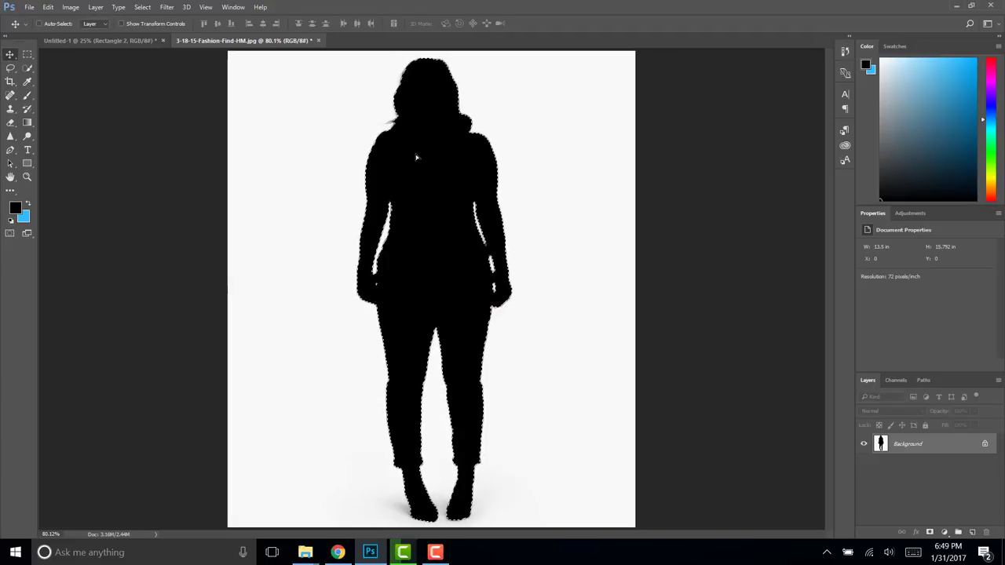
mouse_move(382, 150)
mouse_down()
mouse_move(141, 47)
mouse_move(363, 158)
mouse_up()
drag(472, 264, 472, 267)
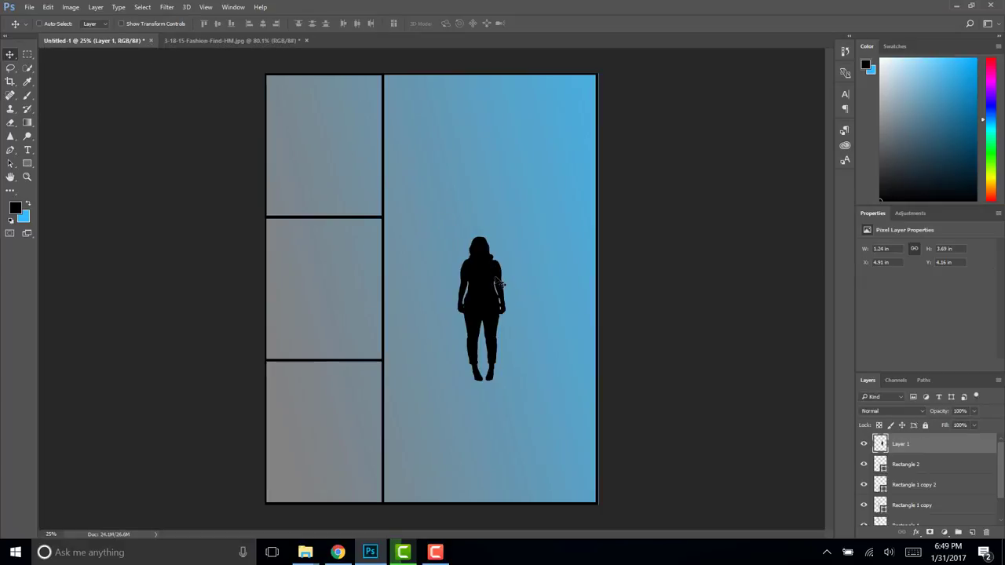
Free-transform the silhouette, scaling it up to nearly the blue panel's full height.
key(ctrl+t)
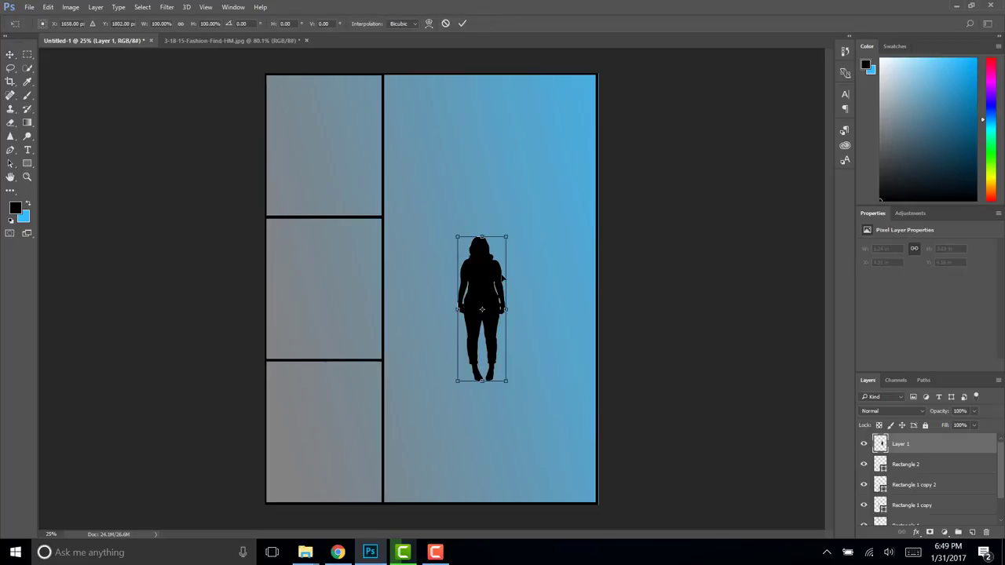
drag(506, 237, 586, 91)
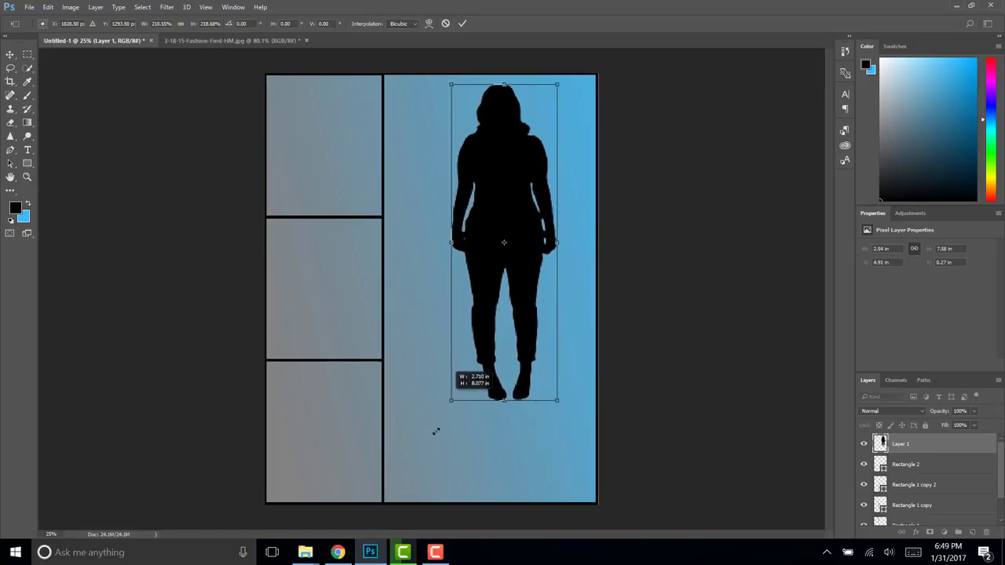
drag(436, 432, 406, 518)
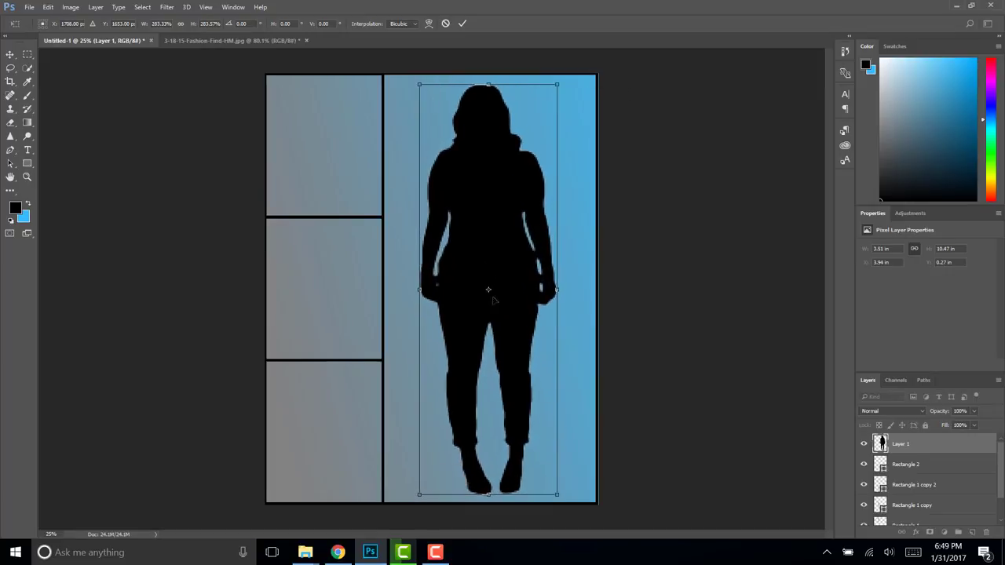